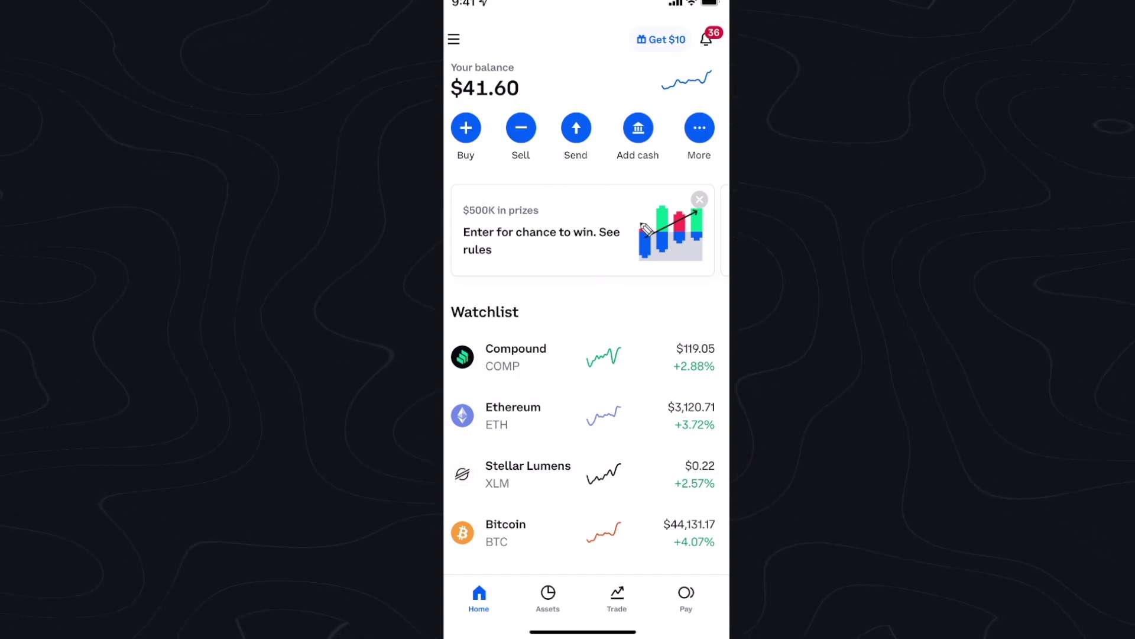
Open Profile & Settings from the account side menu.
left_click(455, 42)
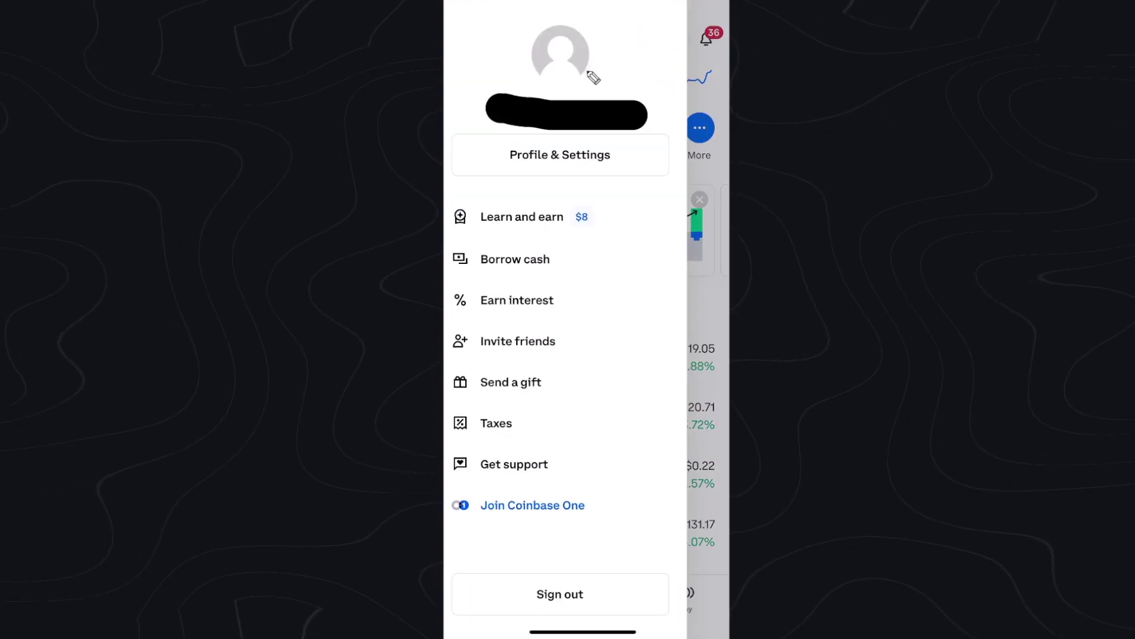
left_click(586, 162)
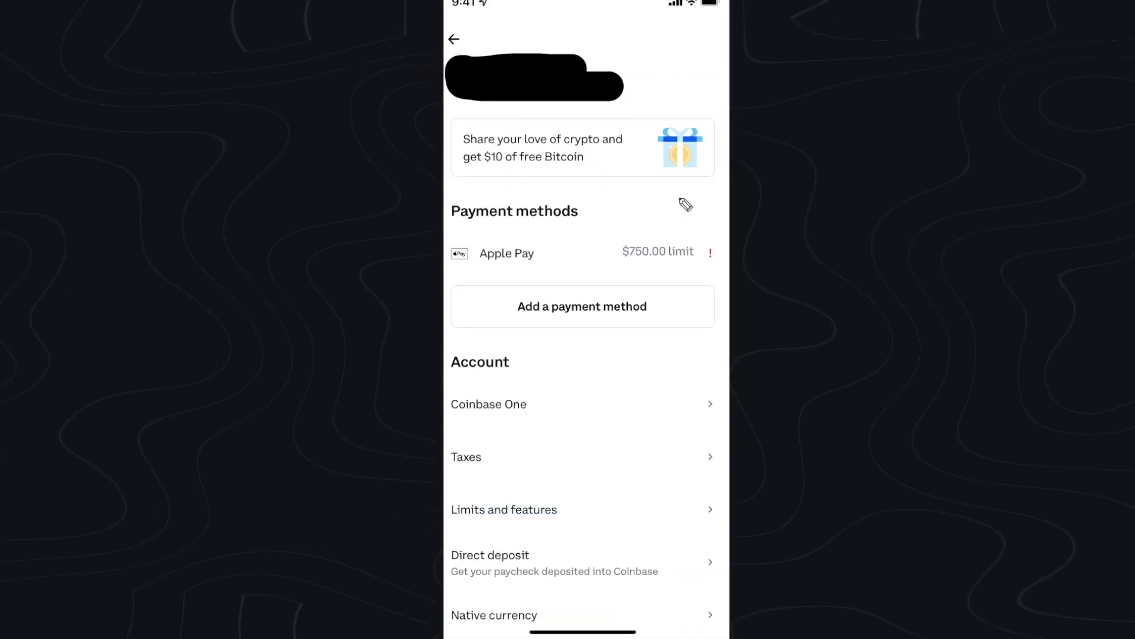
Start adding a payment method and pick PayPal from the options.
left_click(626, 315)
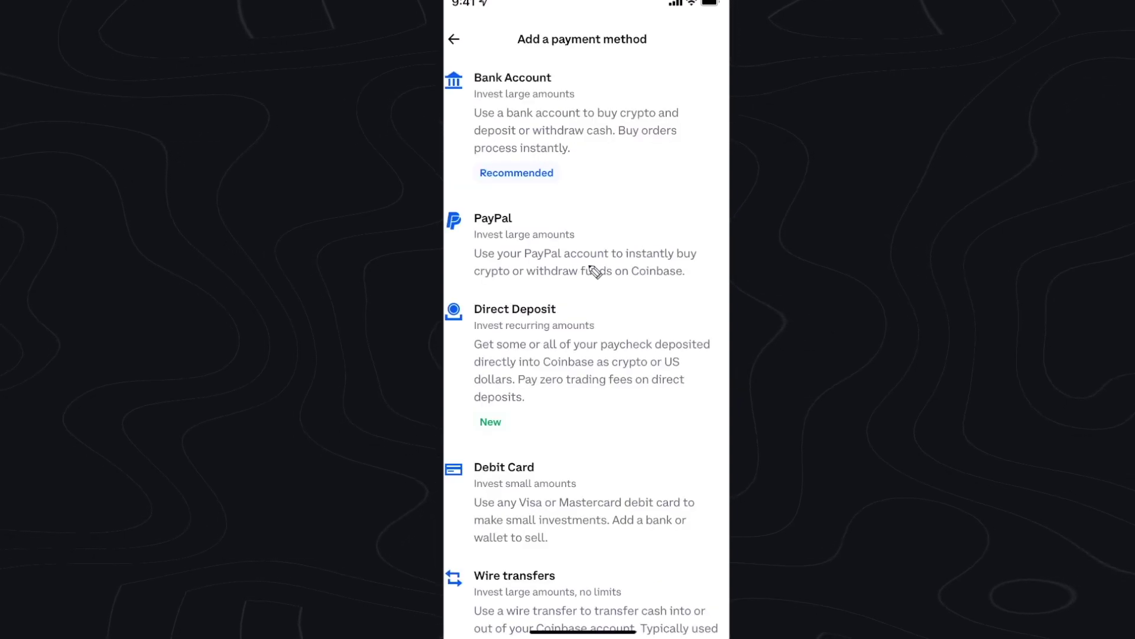
scroll(663, 255, "down", 2)
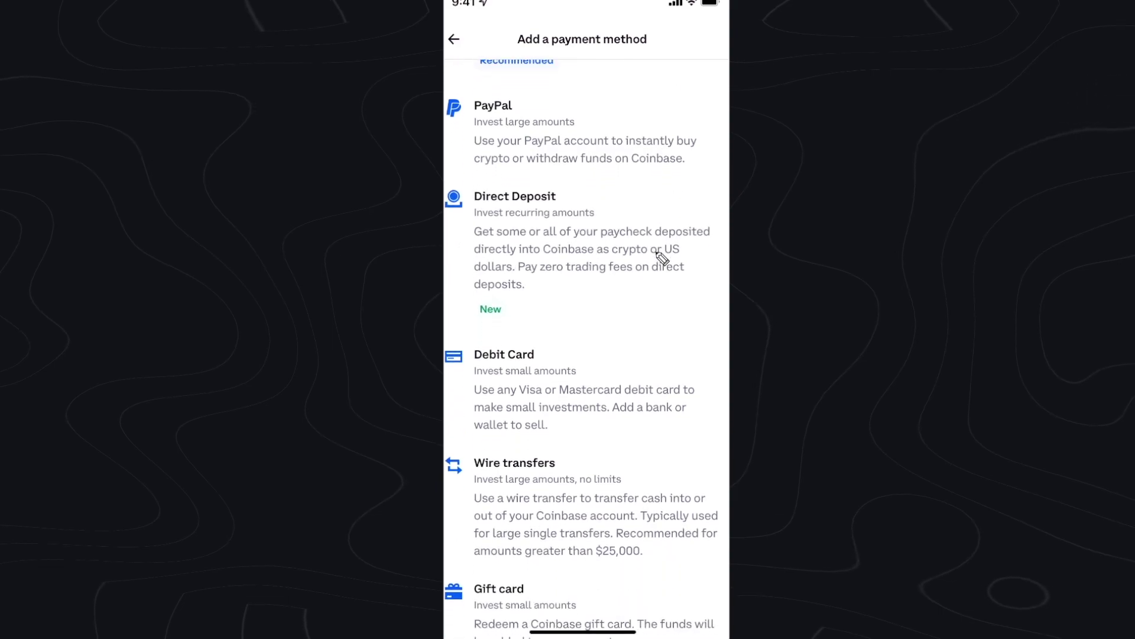
scroll(664, 254, "up", 2)
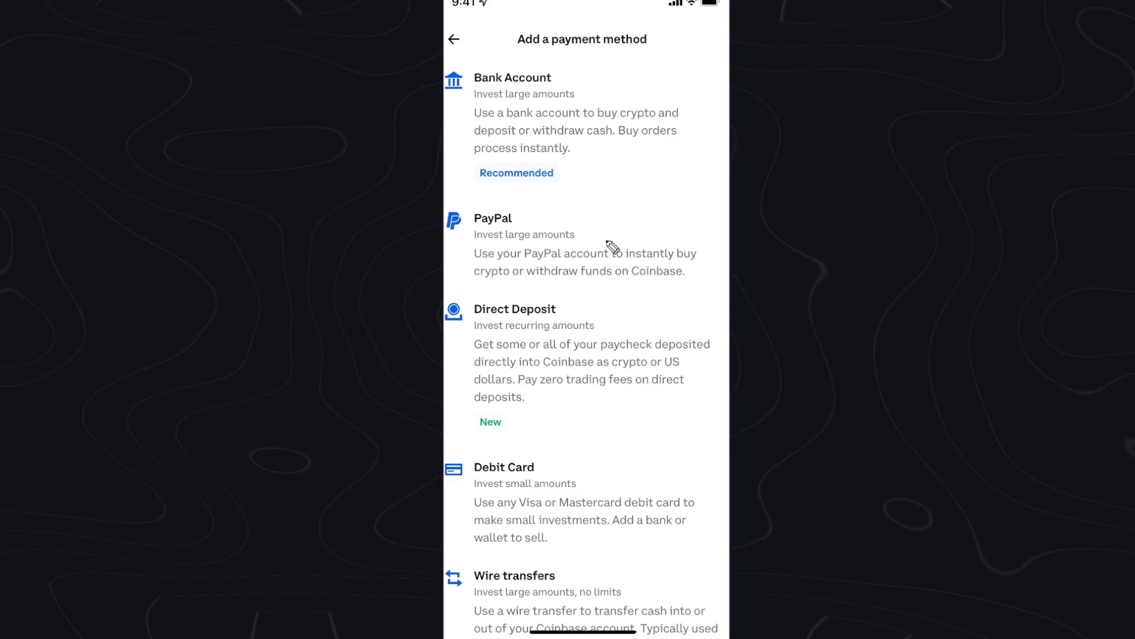
left_click(538, 257)
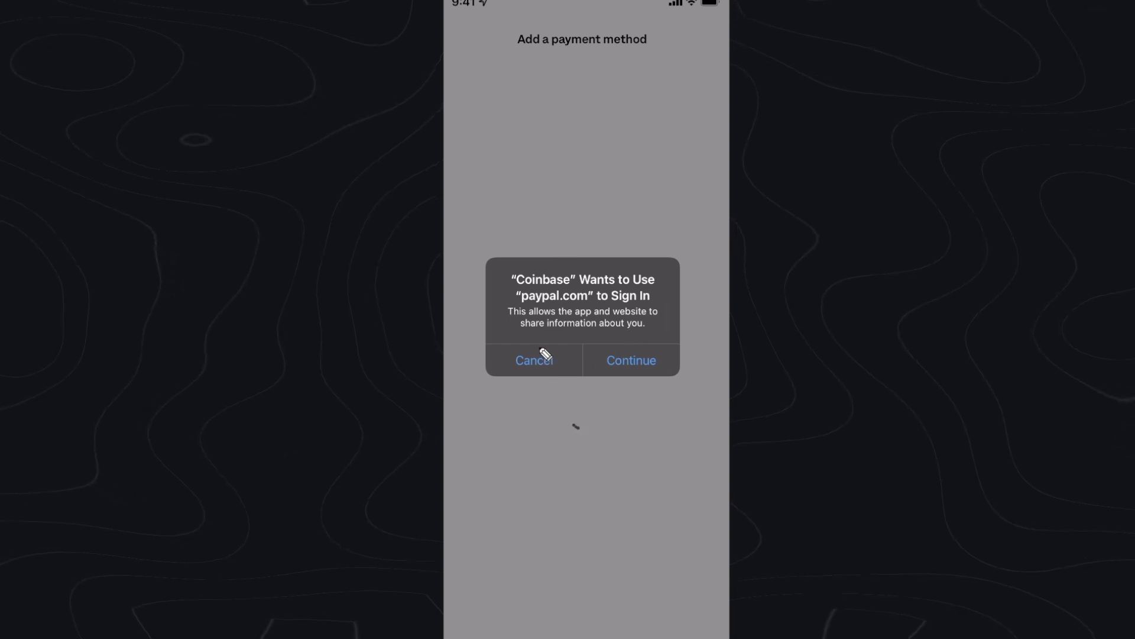
Allow the paypal.com sign-in and save PayPal with 'Use balance first' on.
left_click(630, 360)
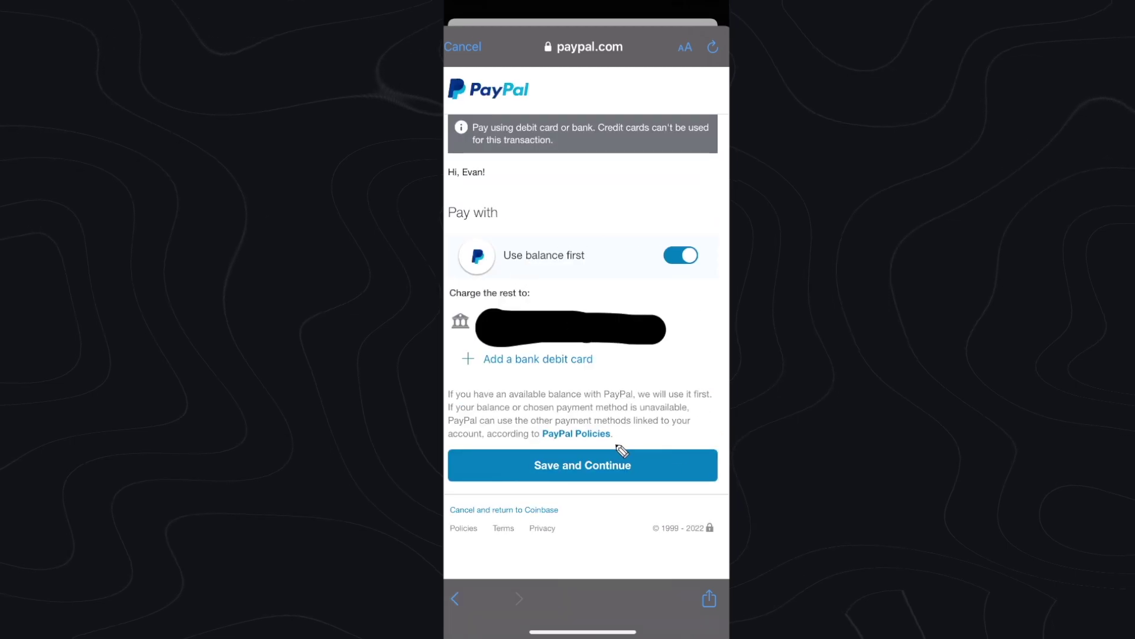
left_click(630, 463)
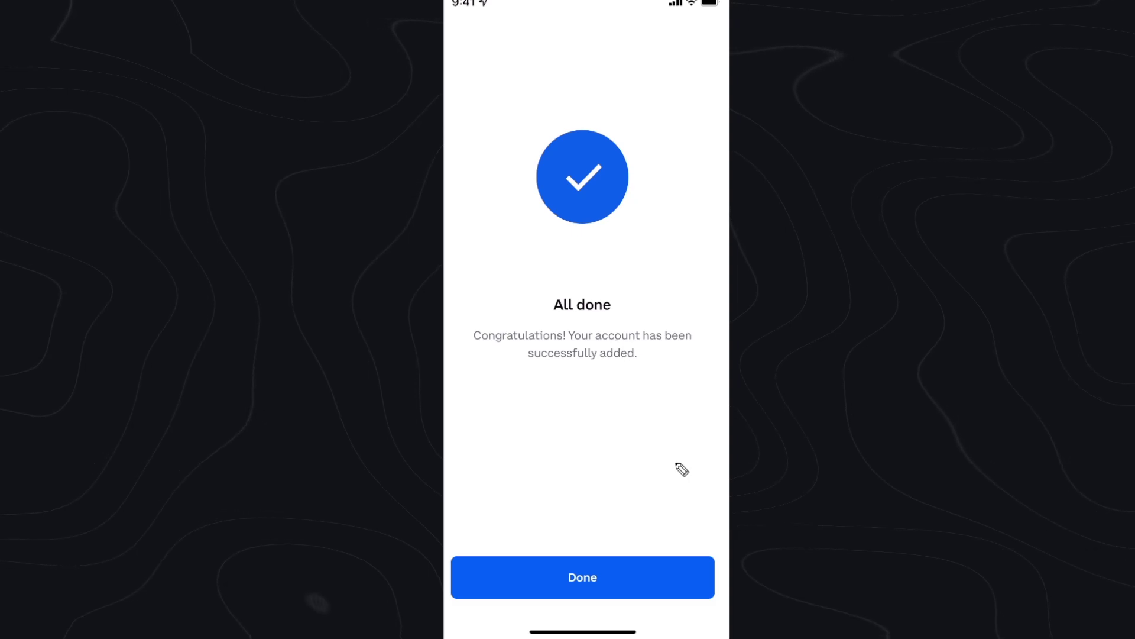
Dismiss the 'All done' confirmation to return to Profile & Settings.
left_click(596, 593)
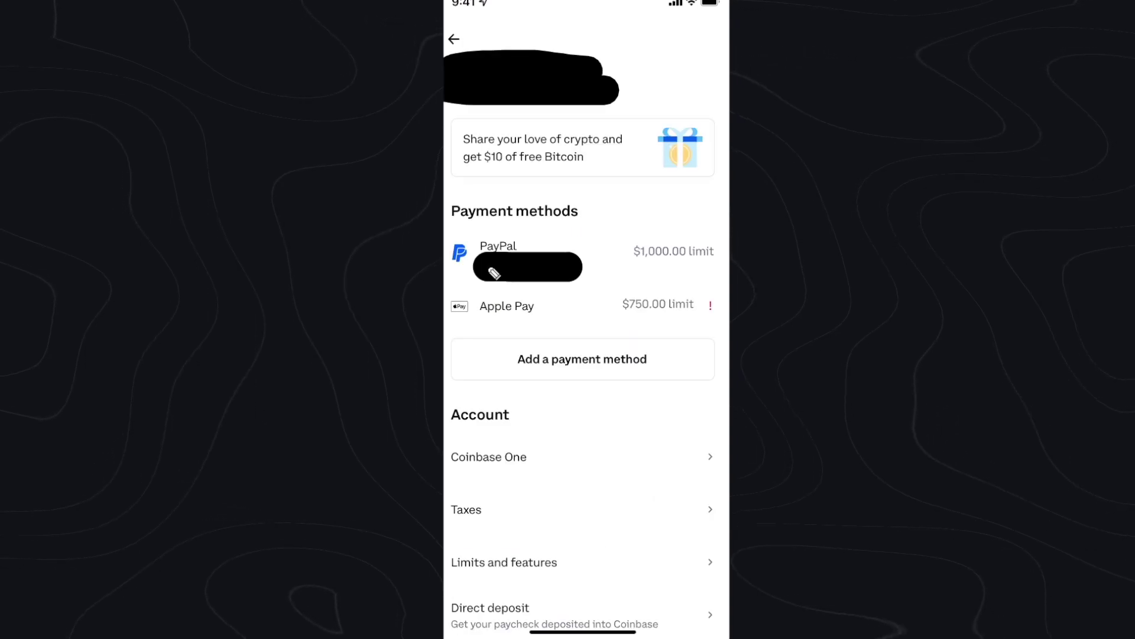